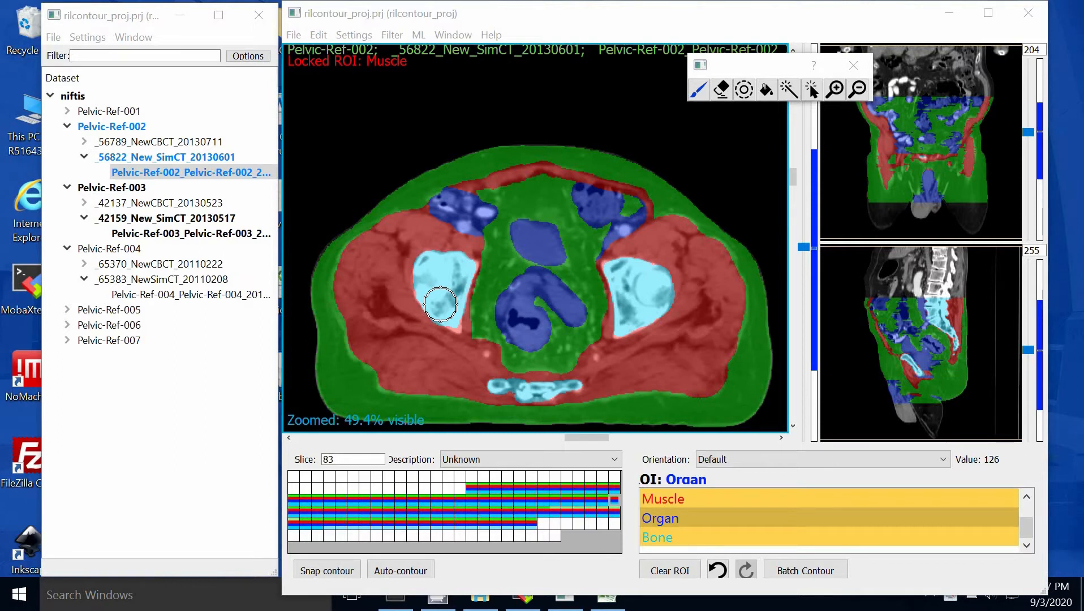
# Browse the axial slices of the Pelvic-Ref-002 scan to examine the fat, muscle, organ and bone segmentation
pyautogui.scroll(-9, 547, 245)
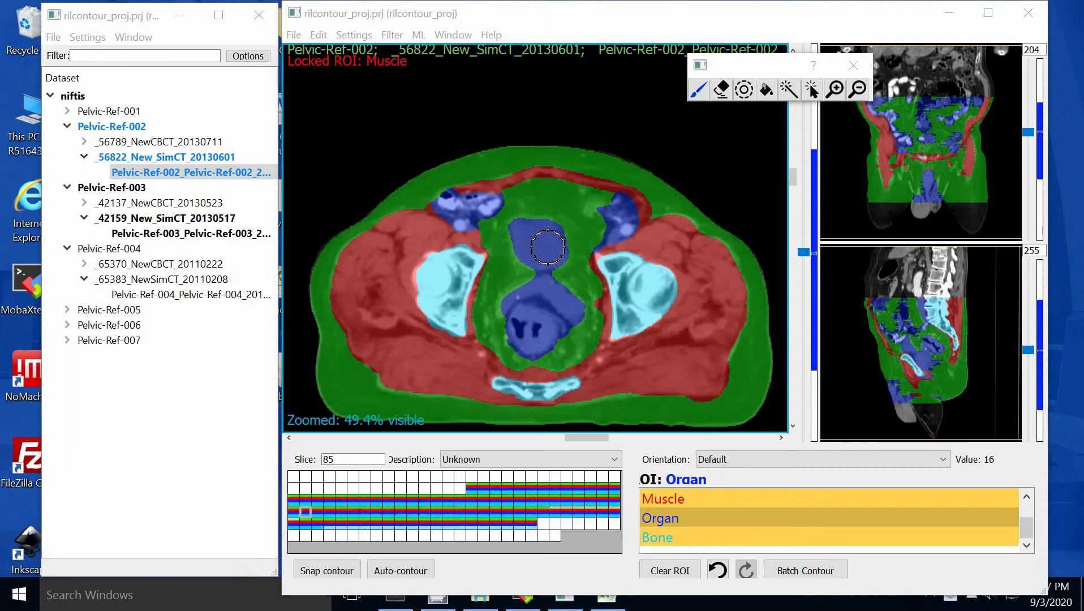
pyautogui.scroll(-4, 550, 245)
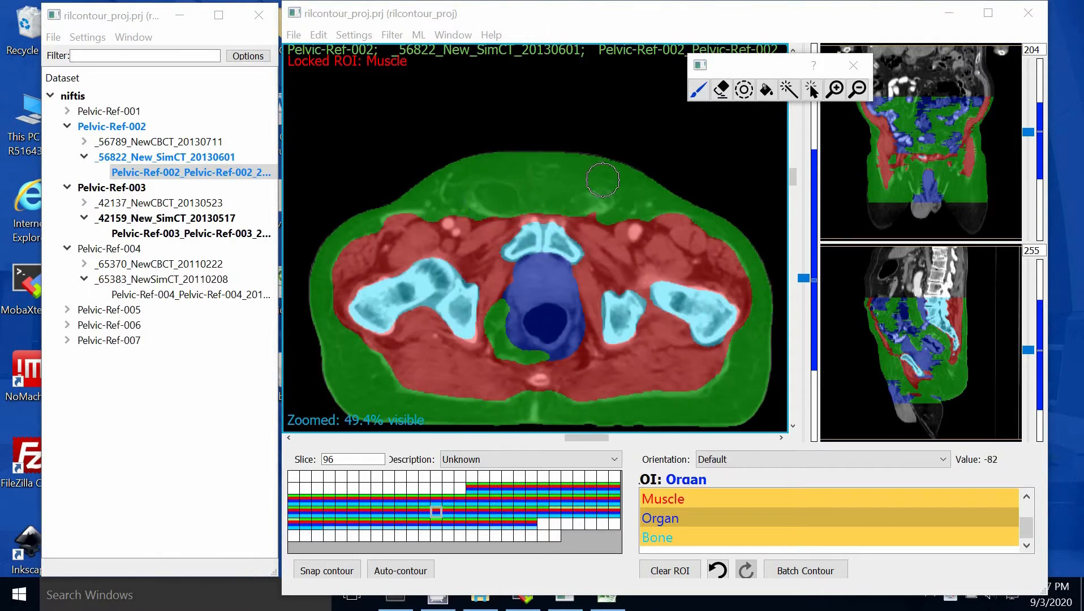
pyautogui.scroll(1, 631, 203)
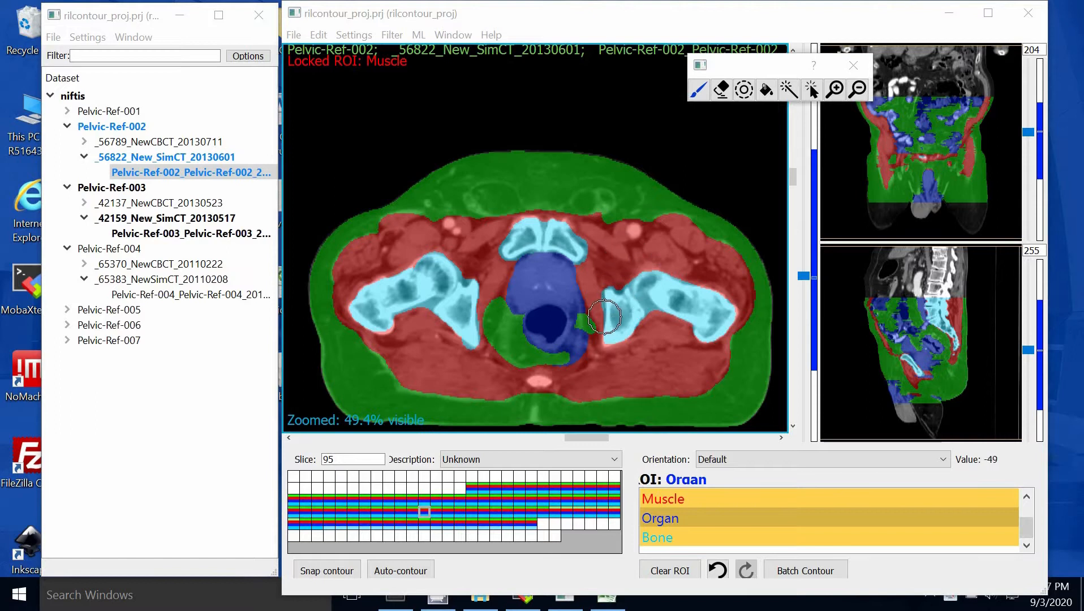
pyautogui.scroll(1, 654, 218)
pyautogui.scroll(6, 654, 219)
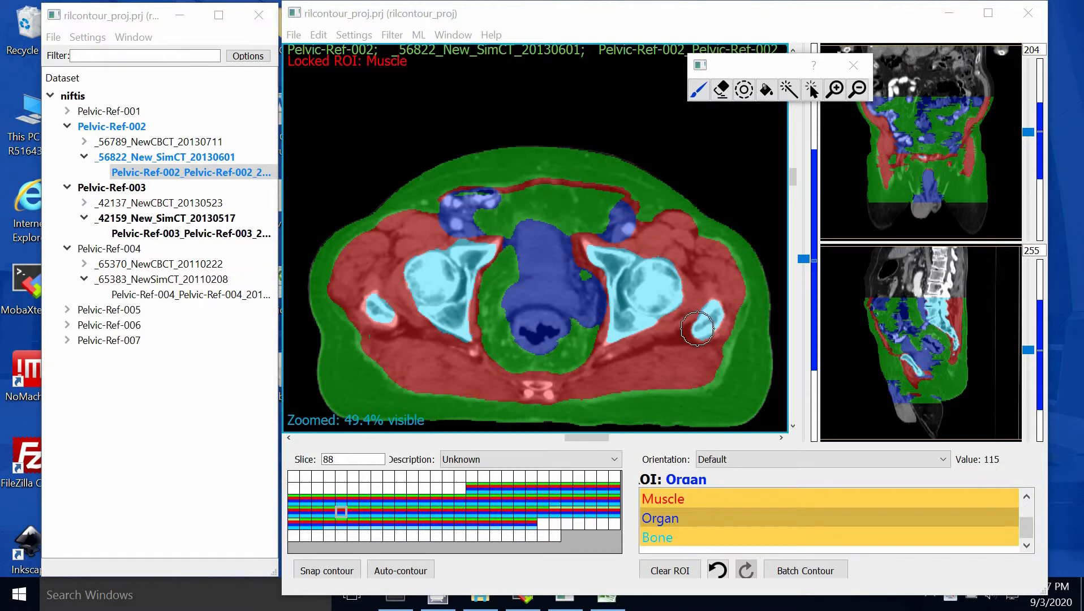
# Review the ROI volume statistics for Muscle, moving the statistics window clear of the image before closing it
pyautogui.click(736, 499)
pyautogui.click(453, 35)
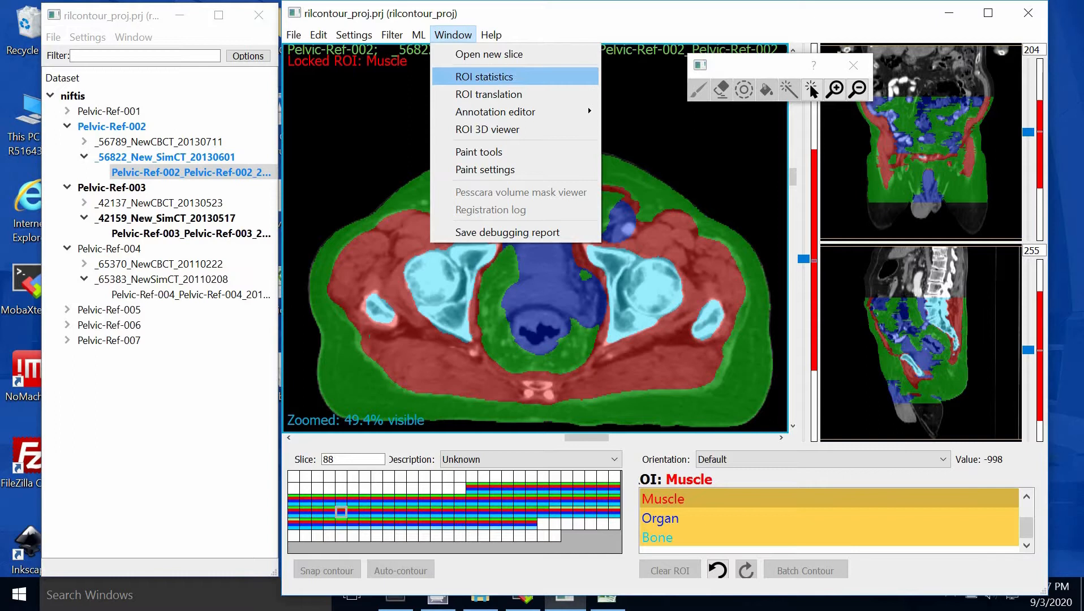
pyautogui.press('Return')
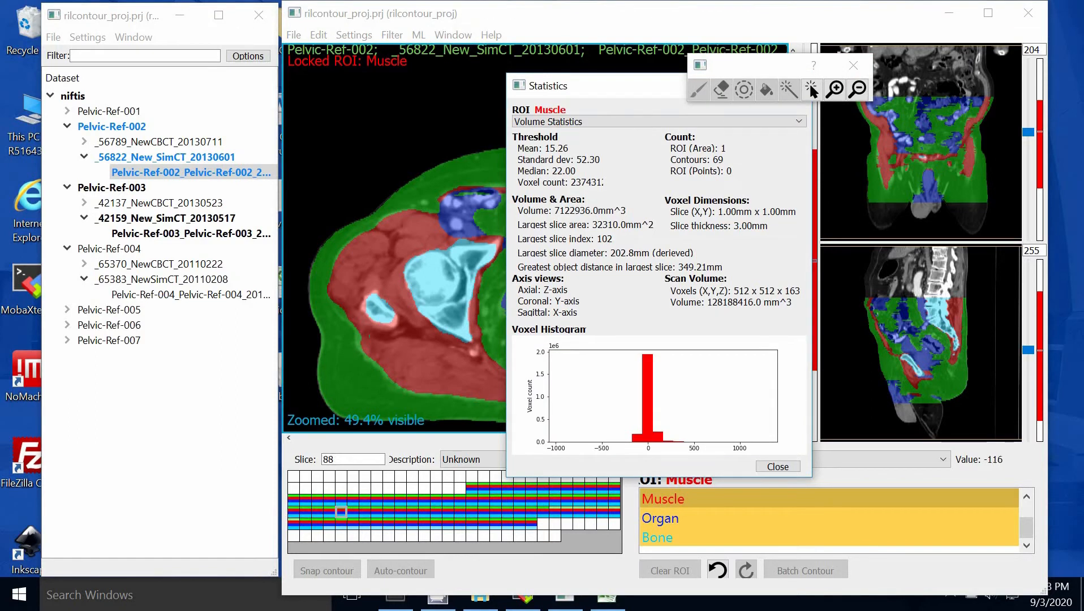
pyautogui.moveTo(594, 85); pyautogui.dragTo(144, 64)
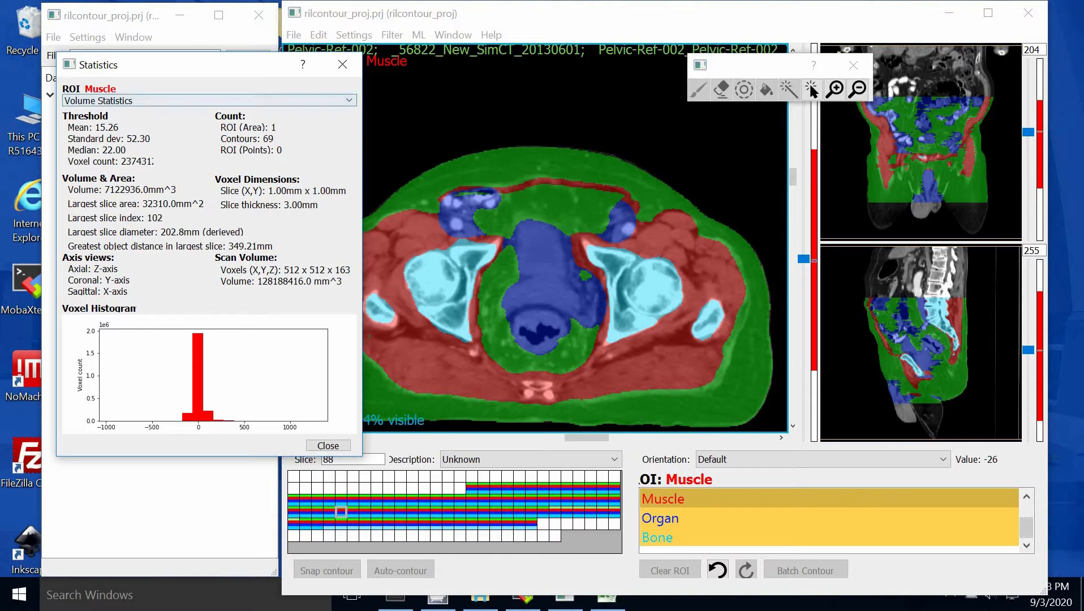
pyautogui.click(210, 100)
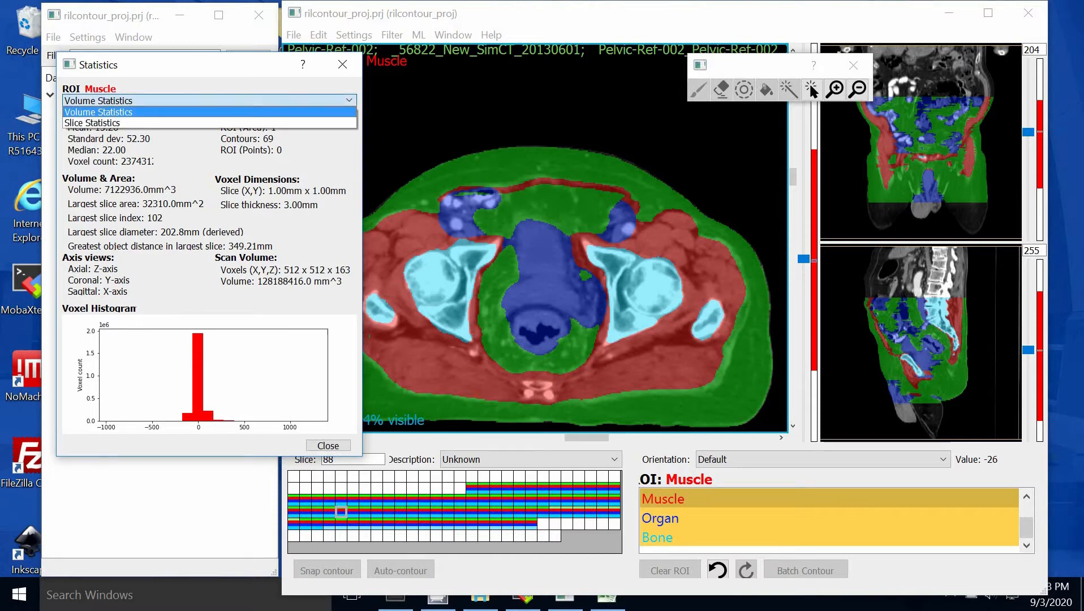
pyautogui.click(210, 112)
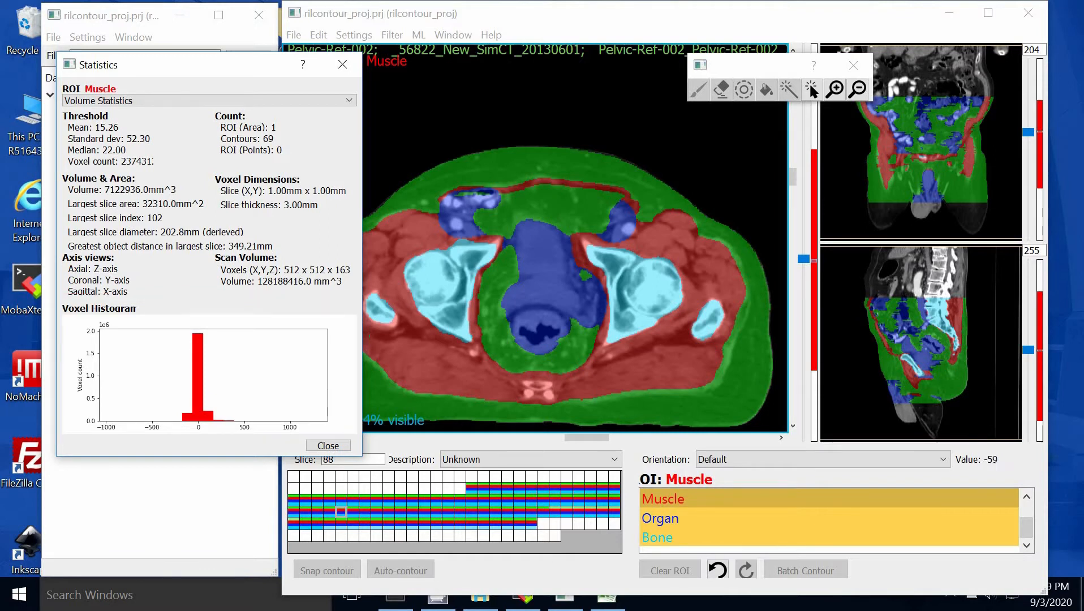
pyautogui.click(329, 446)
# Review the ROI volume statistics for Fat and close the statistics window
pyautogui.scroll(1, 829, 520)
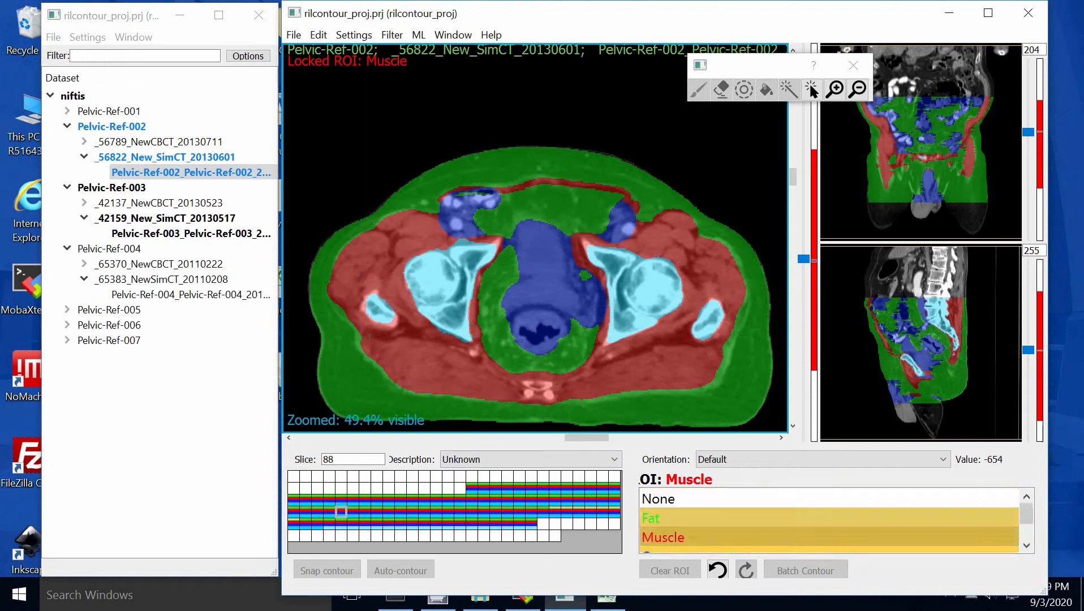
pyautogui.click(829, 517)
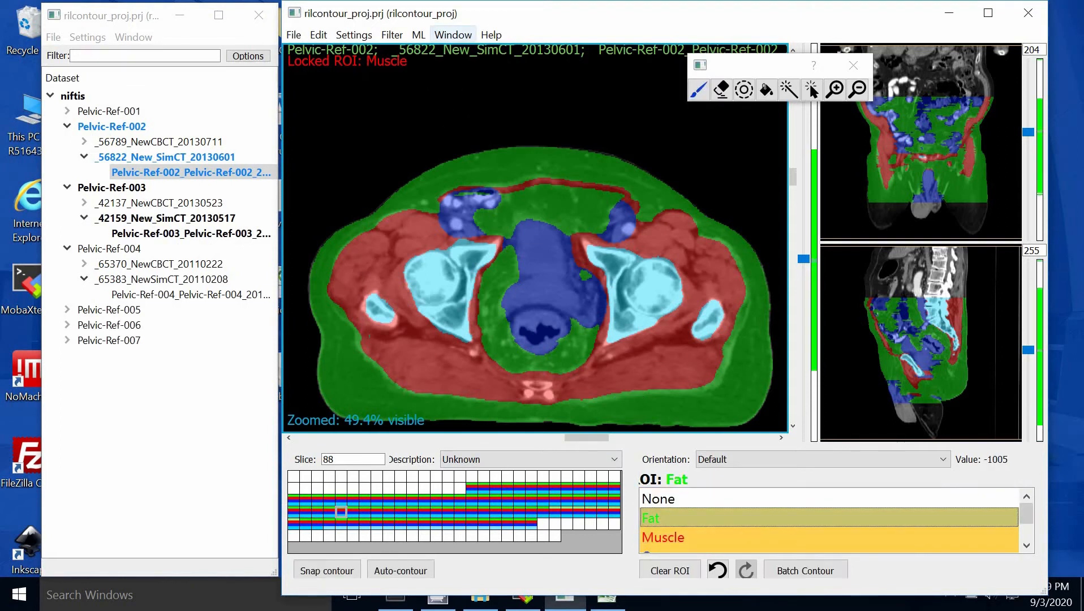
pyautogui.click(452, 35)
pyautogui.click(481, 74)
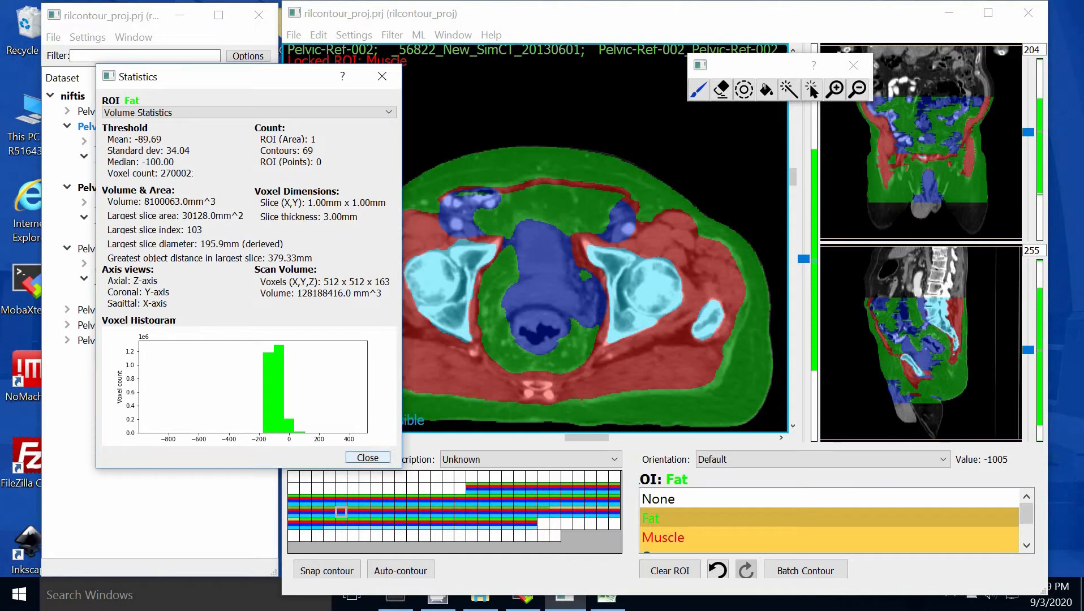
pyautogui.click(368, 457)
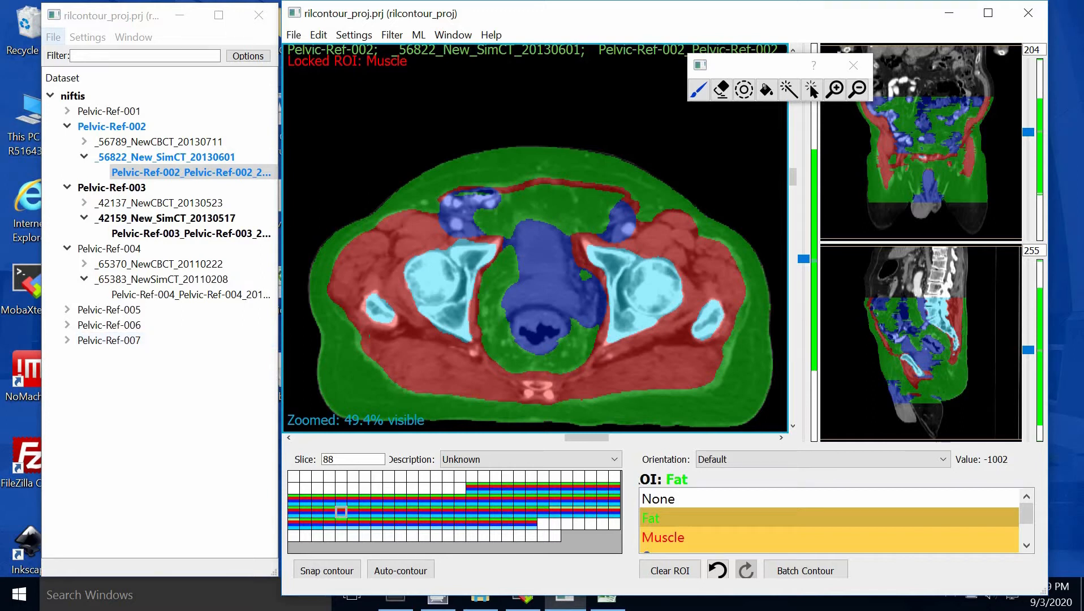
# Export the project voxel annotations for the Fat, Muscle, Organ and Bone ROIs, combining non-touching ROIs with the same name
pyautogui.click(53, 37)
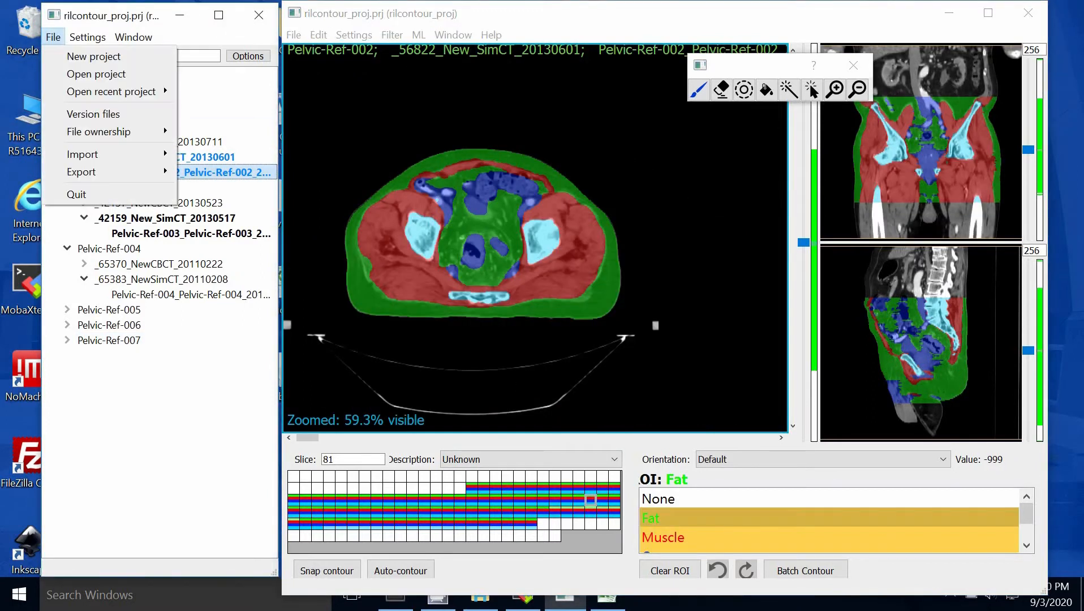
pyautogui.moveTo(82, 172)
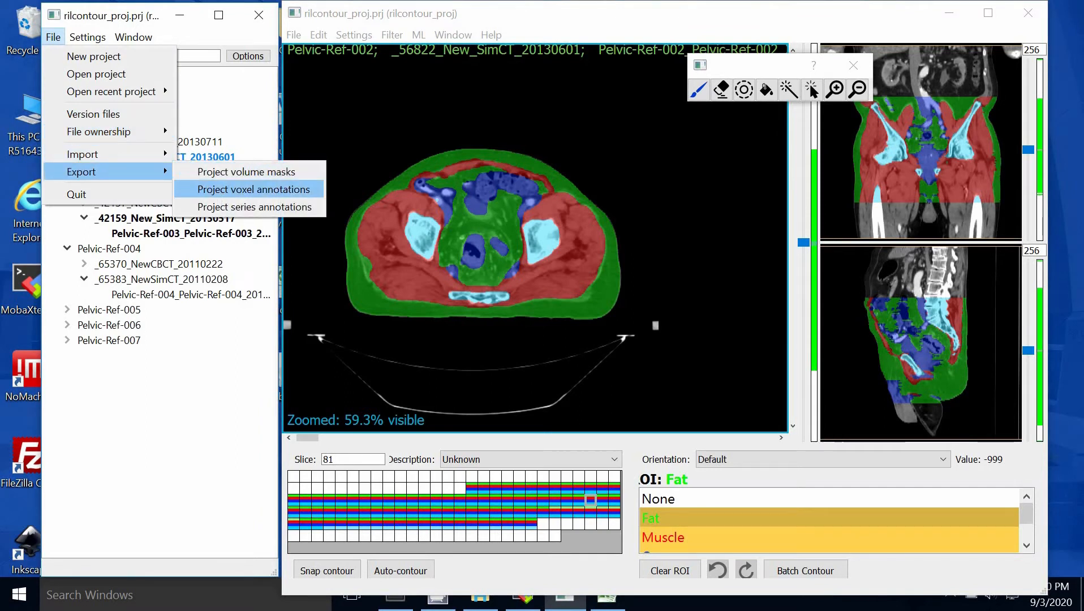
pyautogui.click(254, 189)
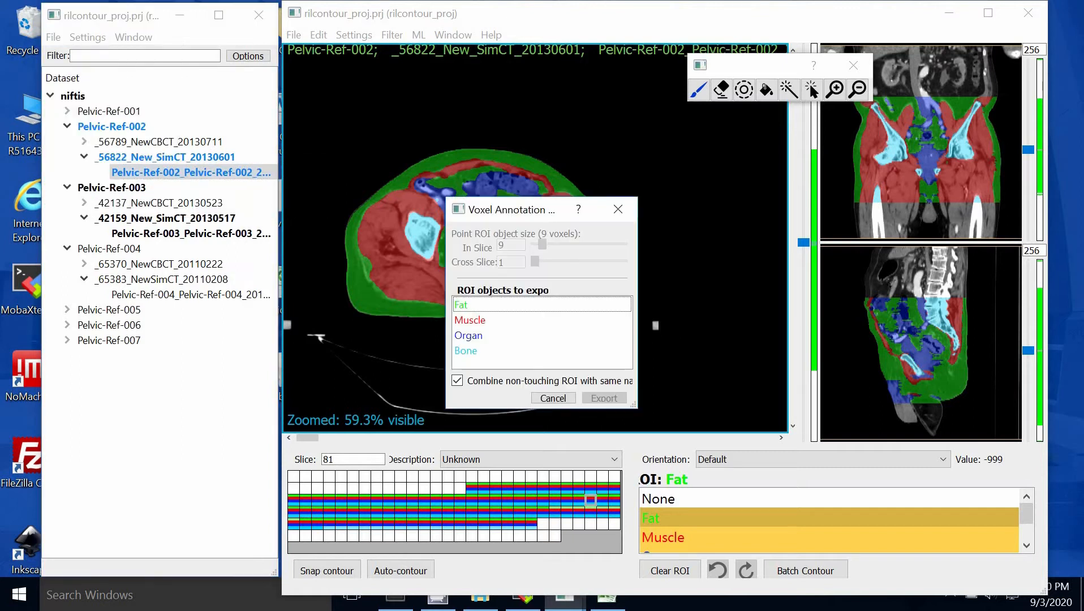
pyautogui.click(510, 305)
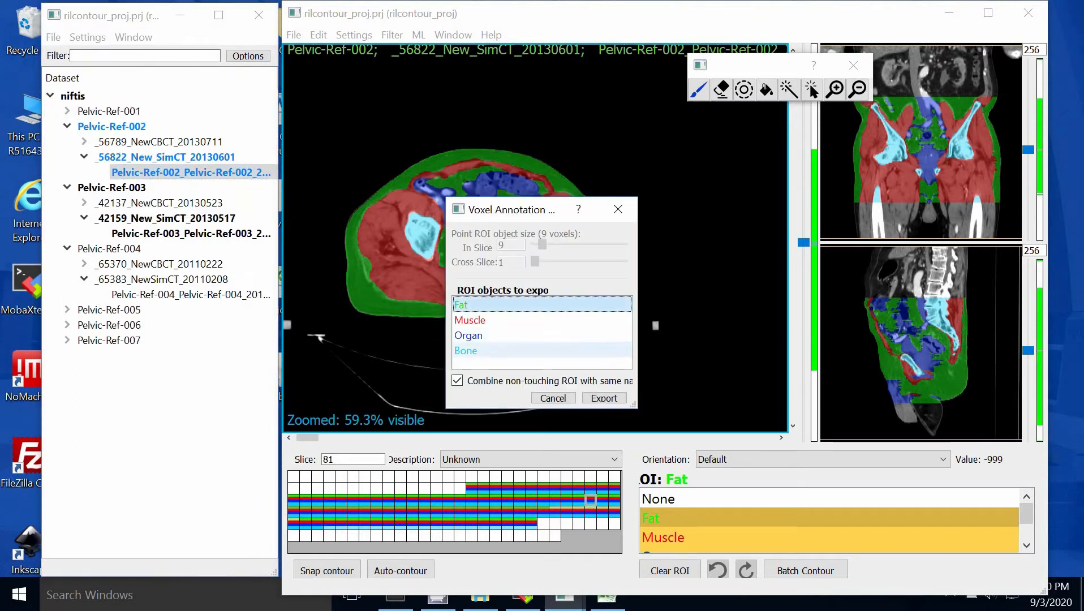
pyautogui.keyDown('shift'); pyautogui.click(509, 351); pyautogui.keyUp('shift')
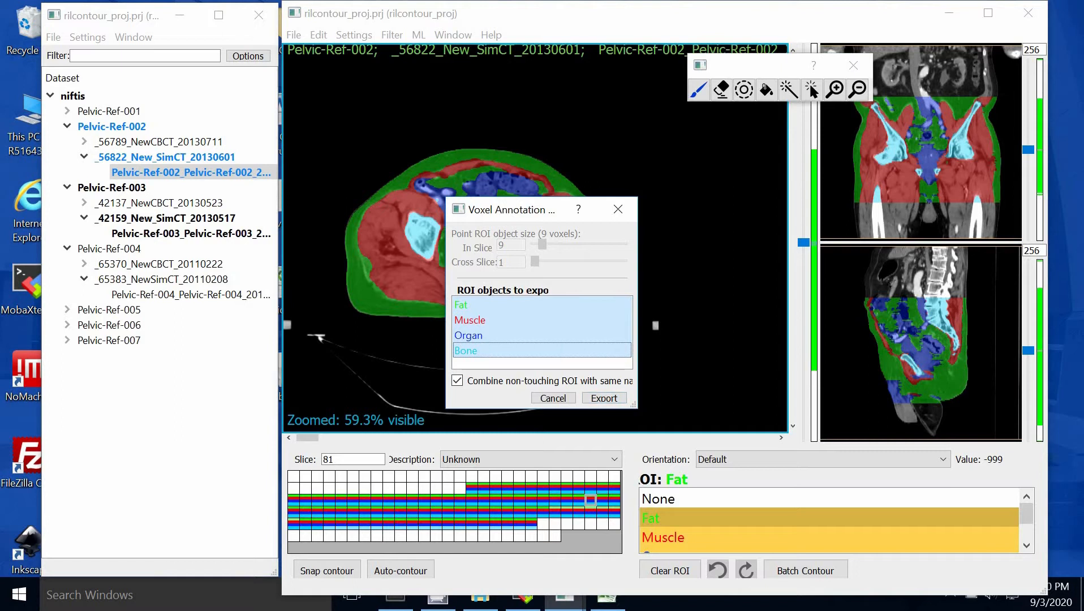
pyautogui.moveTo(634, 404); pyautogui.dragTo(730, 438)
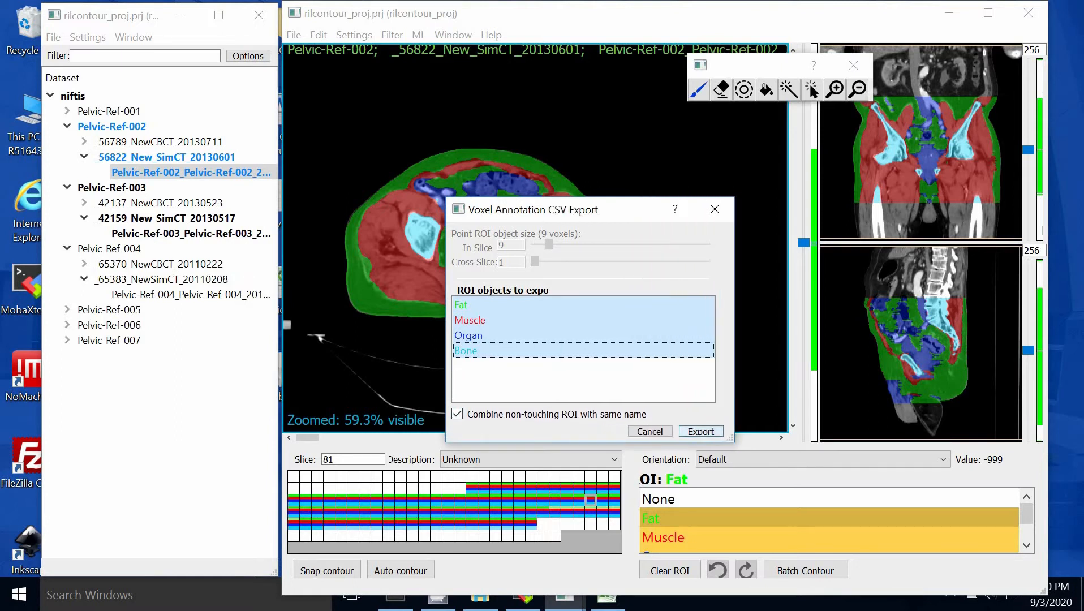
pyautogui.click(701, 431)
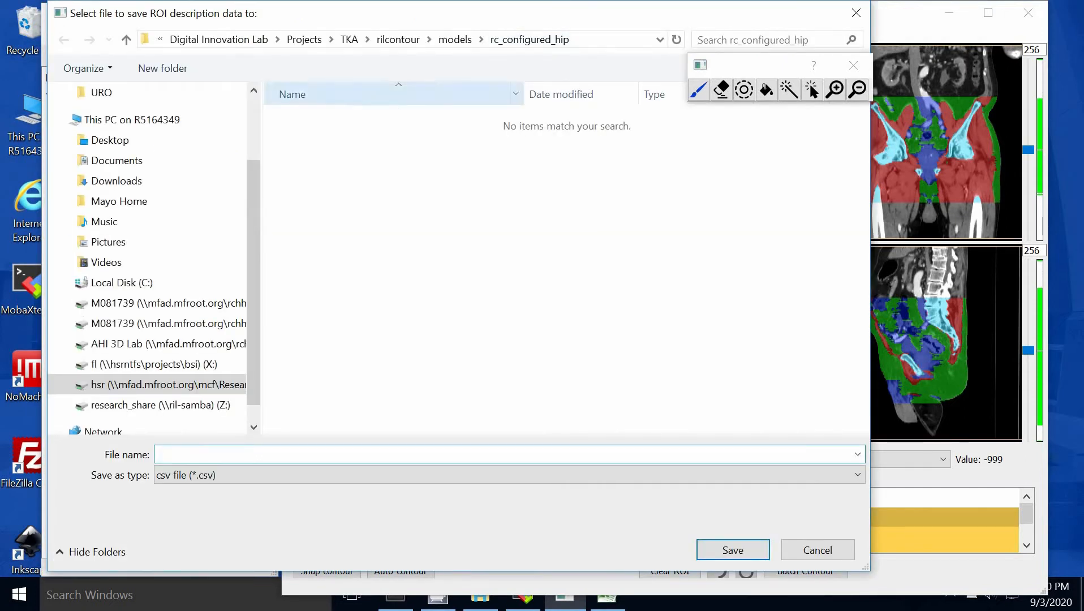
# Save the exported ROI data to the Desktop as a CSV file named test_statistic_export
pyautogui.click(117, 160)
pyautogui.click(110, 141)
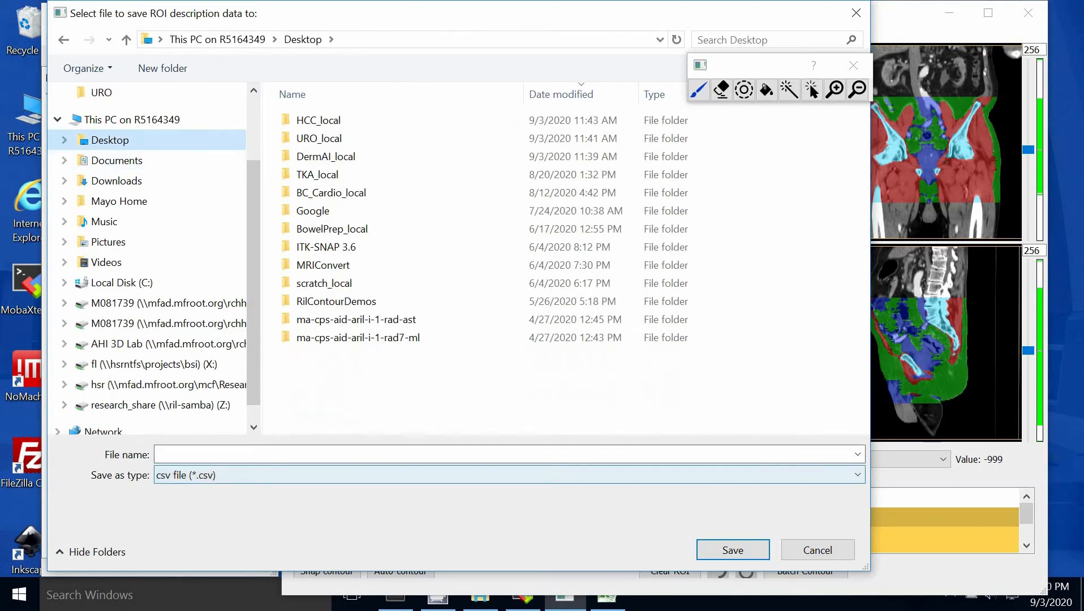
pyautogui.click(226, 454)
pyautogui.write('test_')
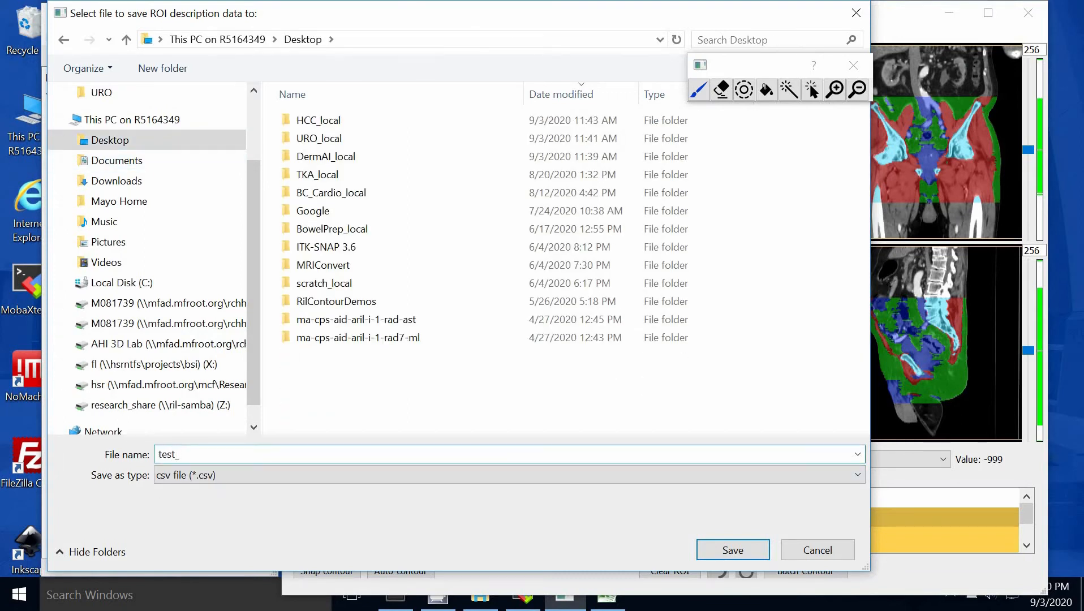
pyautogui.write('statistic as')
pyautogui.press('BackSpace')
pyautogui.press('BackSpace')
pyautogui.press('BackSpace')
pyautogui.write('_export')
pyautogui.press('Return')
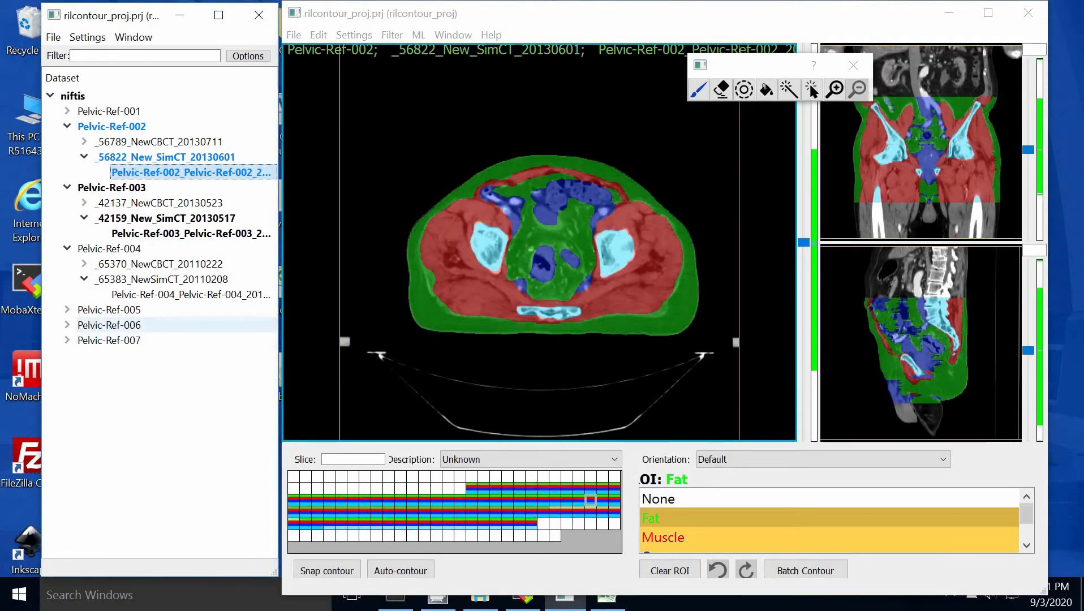
# Open test_statistic_export.csv from the desktop in a maximized Excel window and check the NIfTI file paths of both scans
pyautogui.click(179, 15)
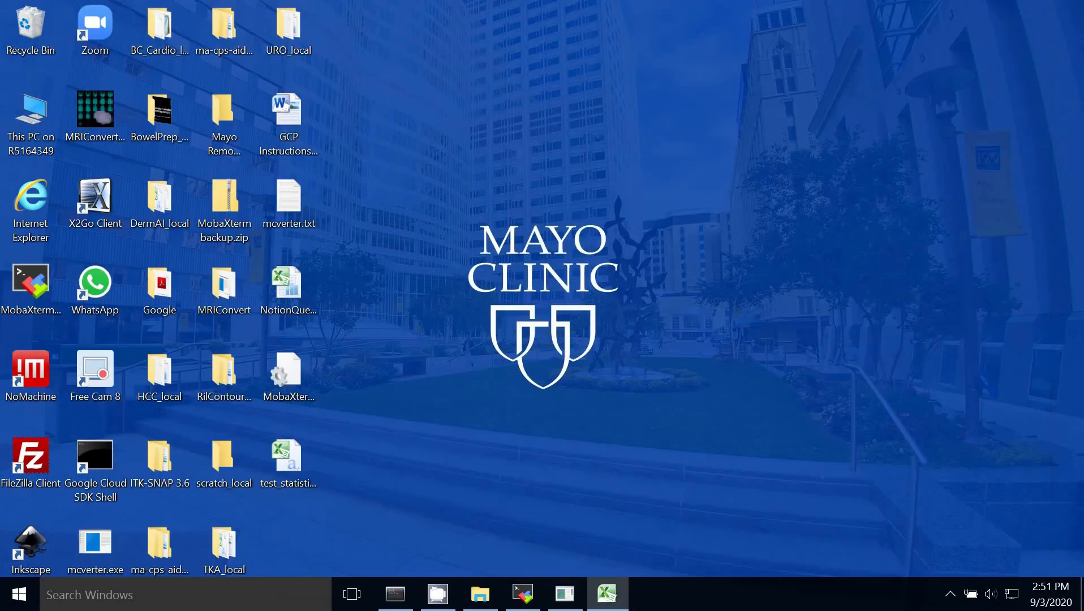
pyautogui.doubleClick(288, 463)
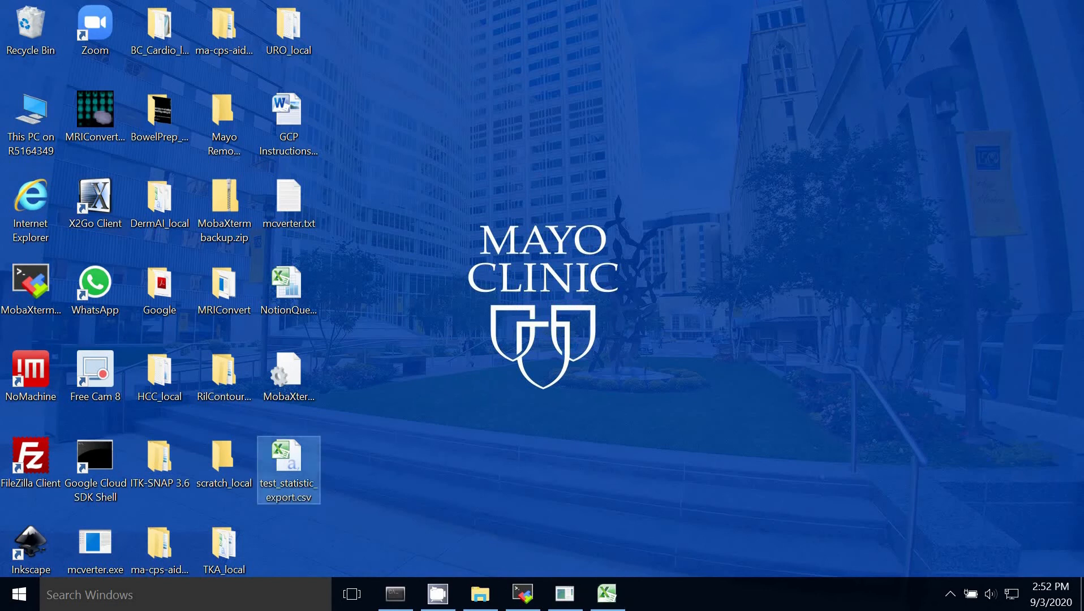
pyautogui.moveTo(792, 280); pyautogui.dragTo(489, 0)
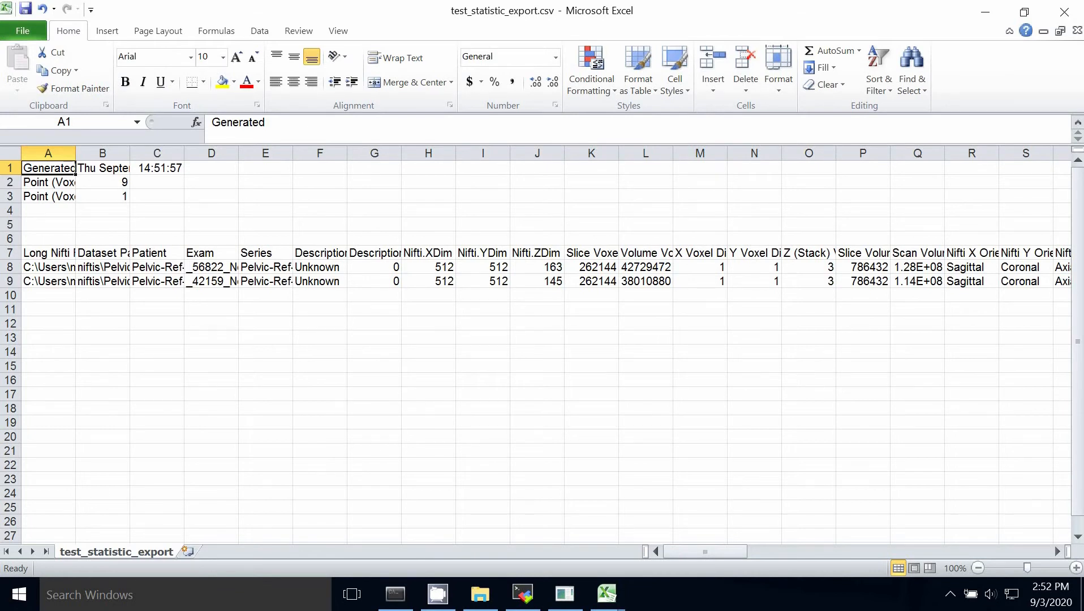
pyautogui.click(48, 267)
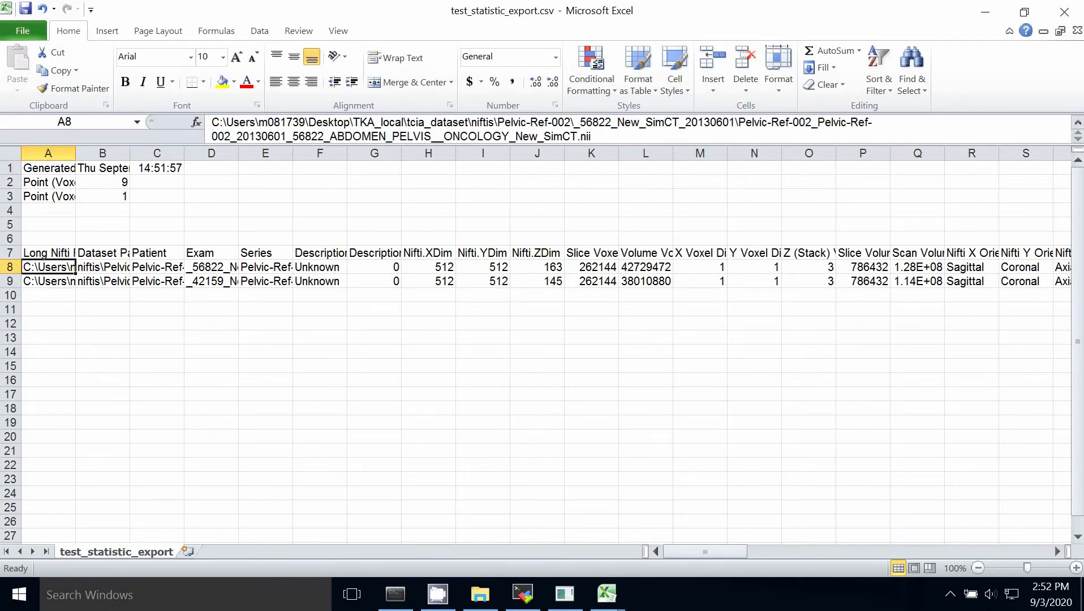
pyautogui.click(48, 281)
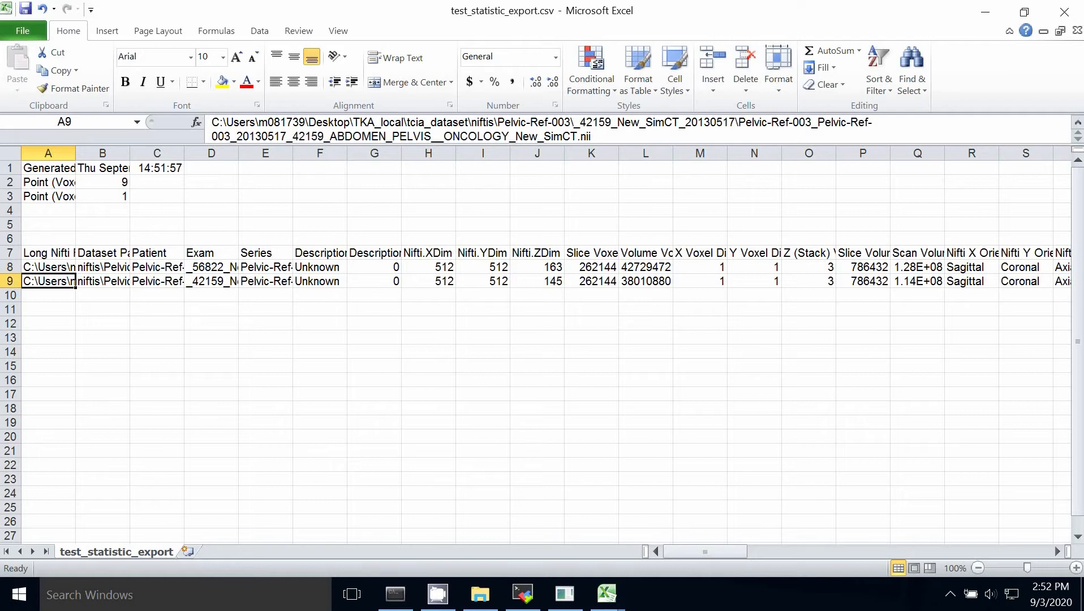
# Examine the exported Organ and Bone statistics, the orientation columns and the first scan's volume for both scans
pyautogui.moveTo(717, 552); pyautogui.dragTo(1020, 552)
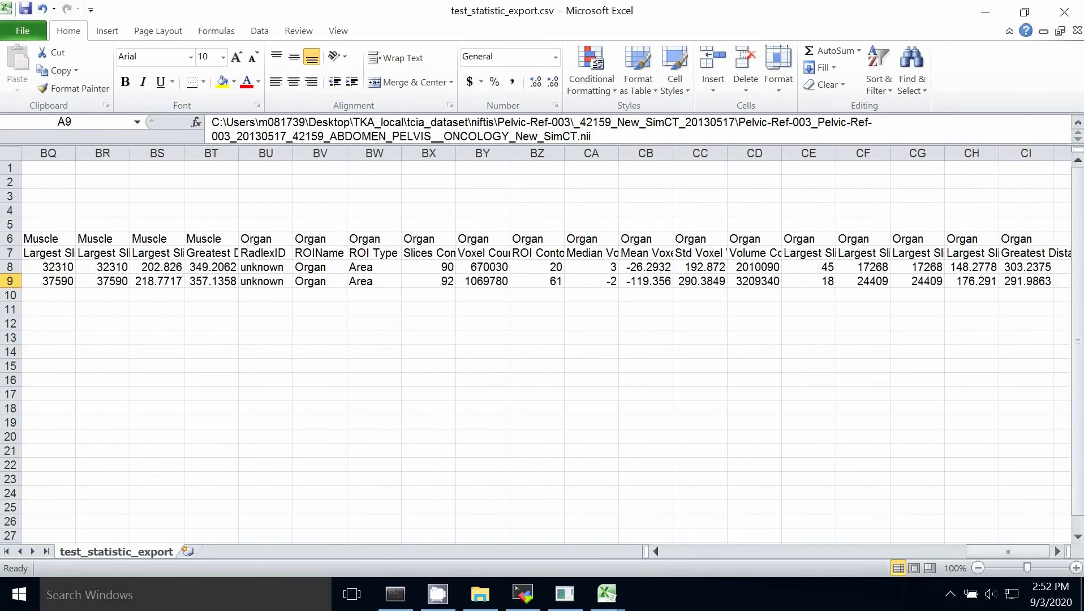
pyautogui.moveTo(1025, 239); pyautogui.dragTo(266, 281)
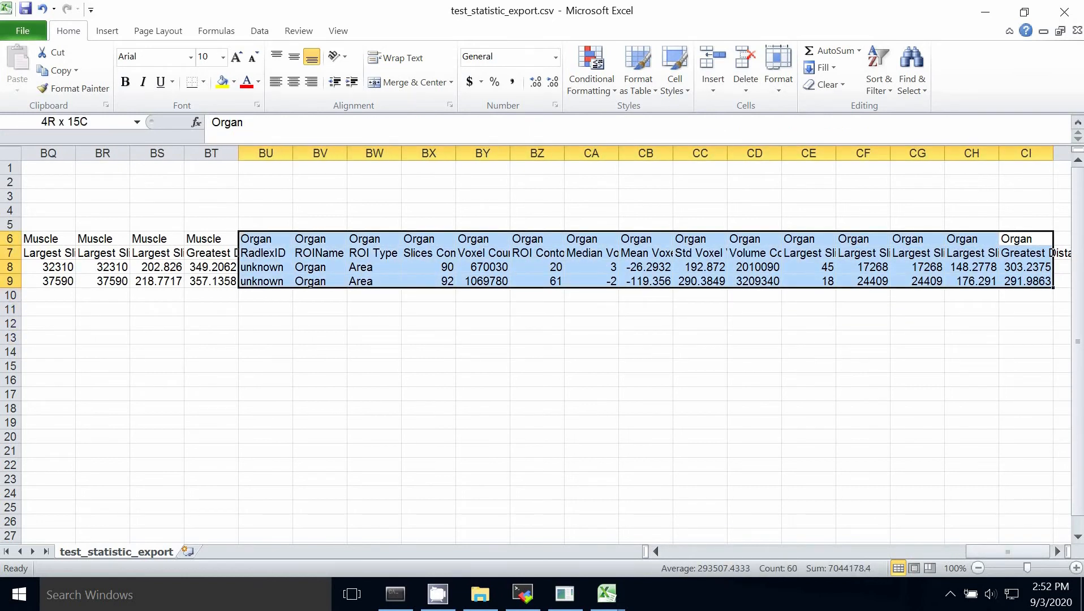
pyautogui.moveTo(1008, 552); pyautogui.dragTo(767, 552)
pyautogui.click(374, 253)
pyautogui.moveTo(374, 281); pyautogui.dragTo(972, 224)
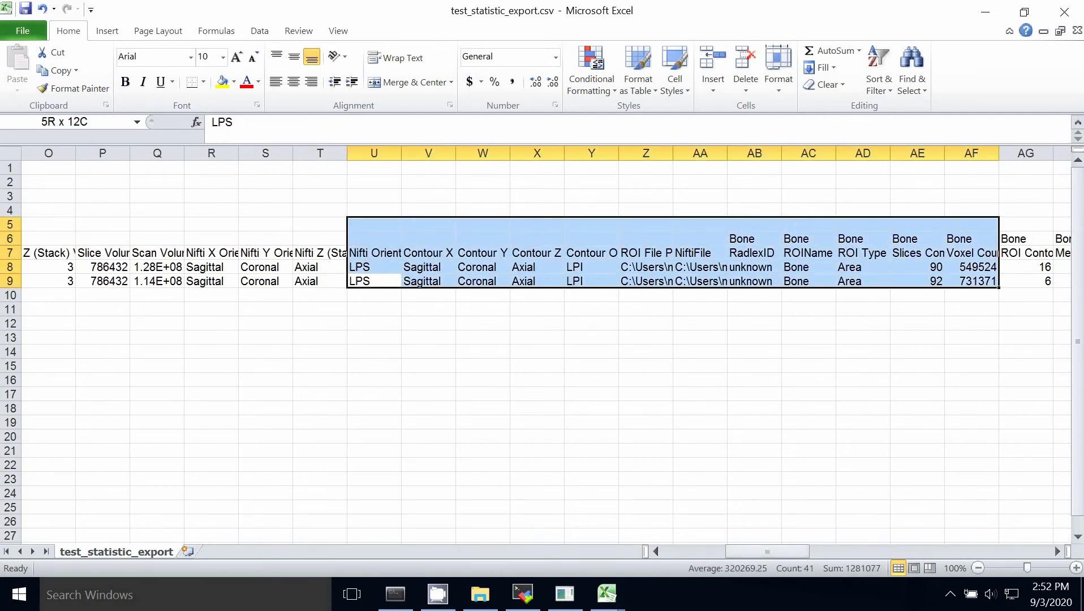
pyautogui.click(917, 294)
pyautogui.moveTo(768, 552); pyautogui.dragTo(772, 551)
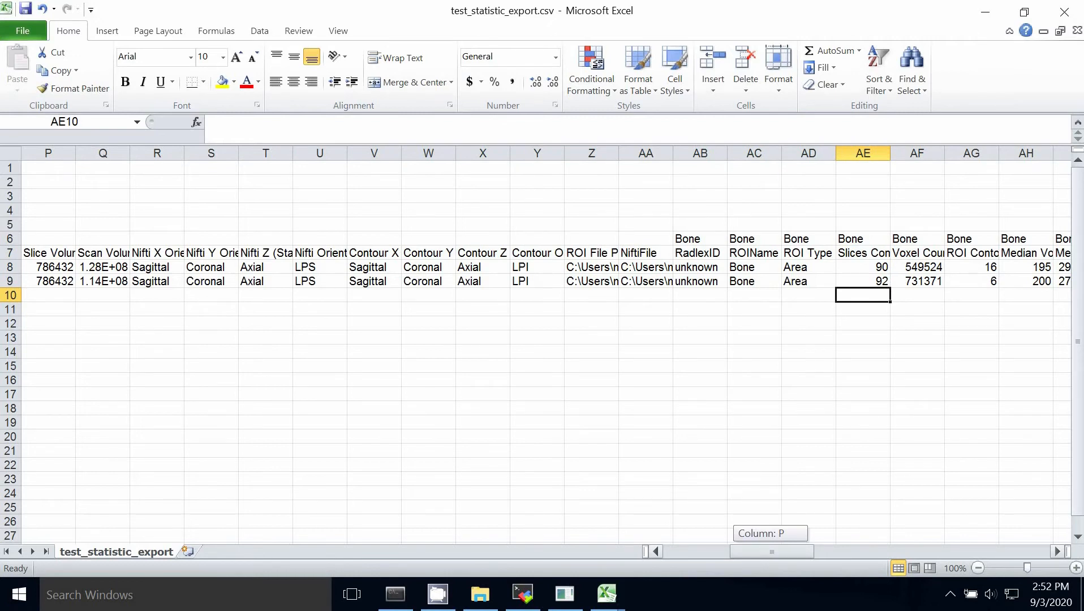
pyautogui.click(103, 267)
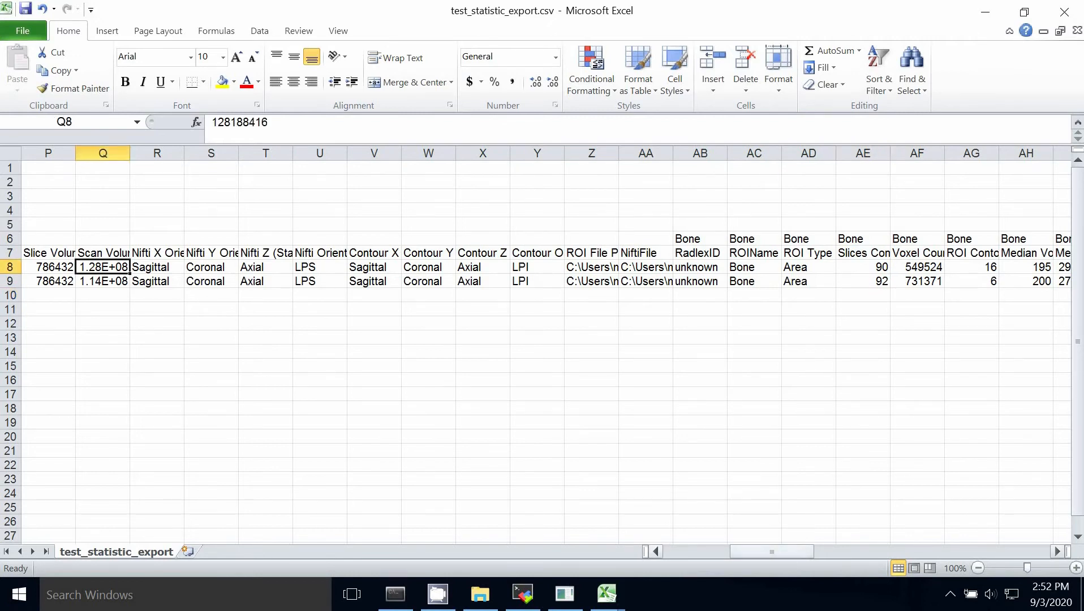
pyautogui.moveTo(771, 552); pyautogui.dragTo(715, 552)
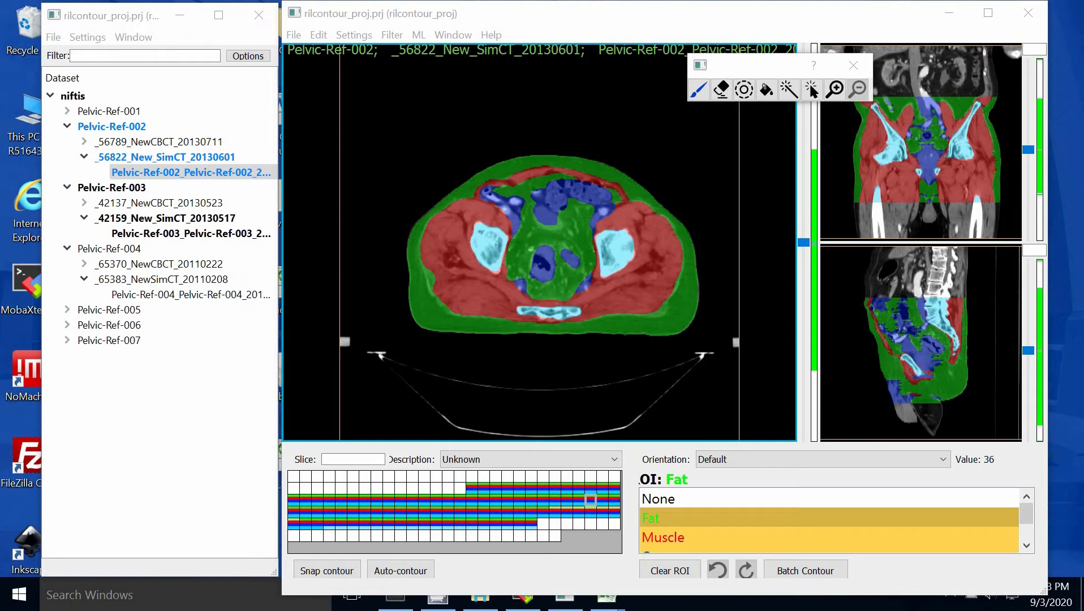
# Switch to the Book1 workbook in Excel to view the tissue volume and density summary table
pyautogui.click(607, 597)
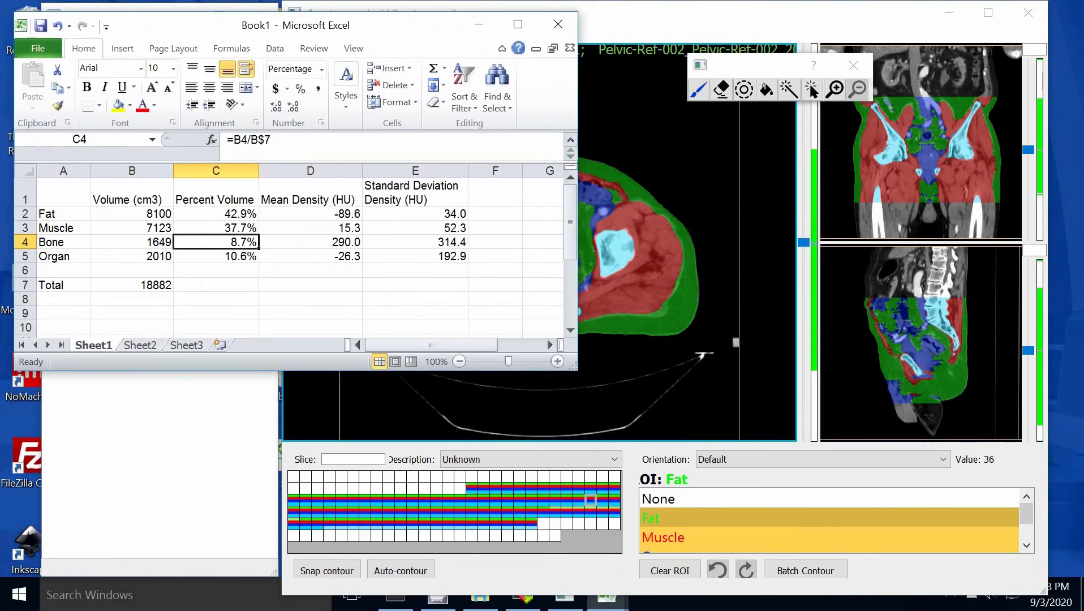
# Examine the summary table's tissue labels from Fat to Organ and its volume, percent volume, mean density and standard deviation headings
pyautogui.click(64, 214)
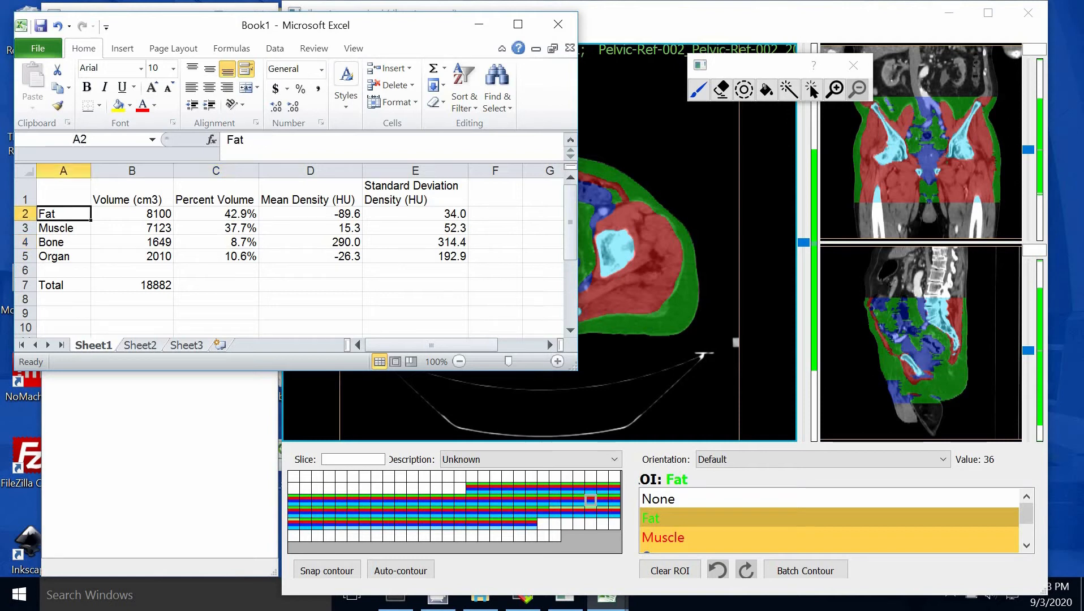
pyautogui.click(63, 228)
pyautogui.click(64, 242)
pyautogui.click(64, 257)
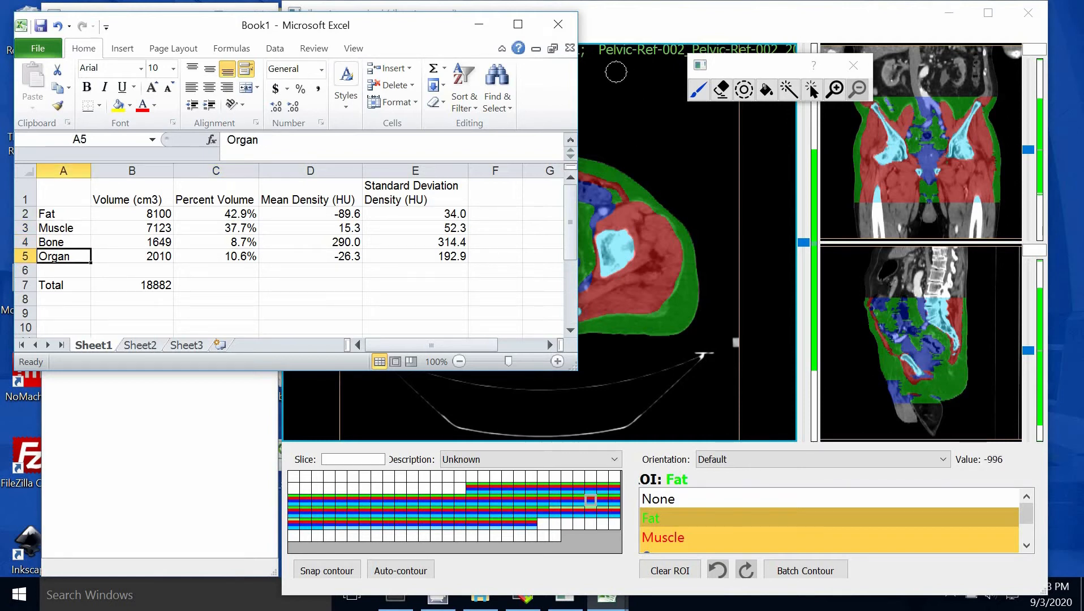
pyautogui.click(131, 194)
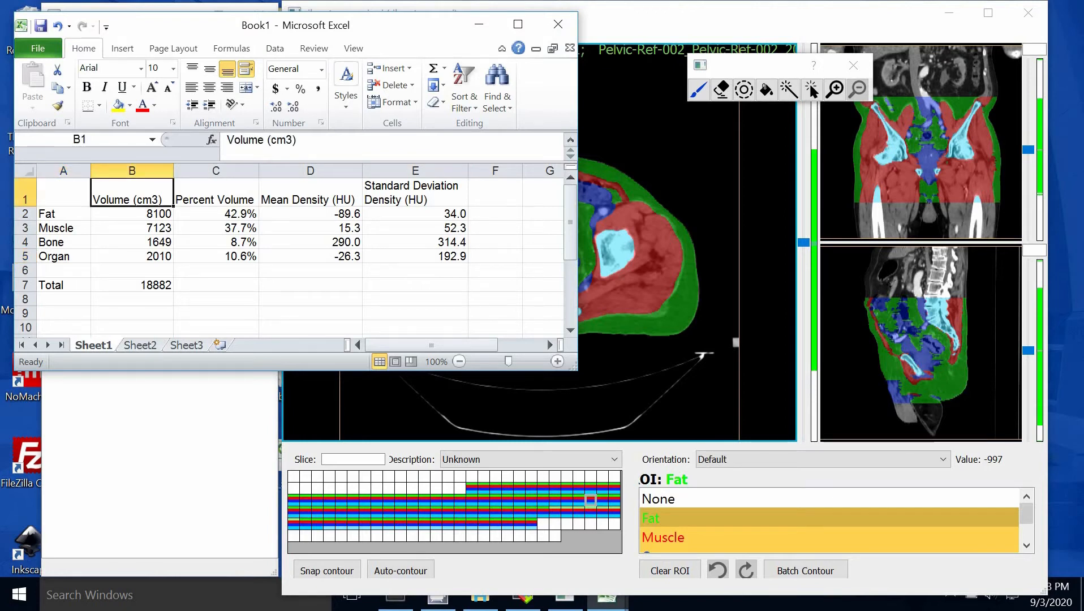
pyautogui.click(216, 193)
pyautogui.click(310, 193)
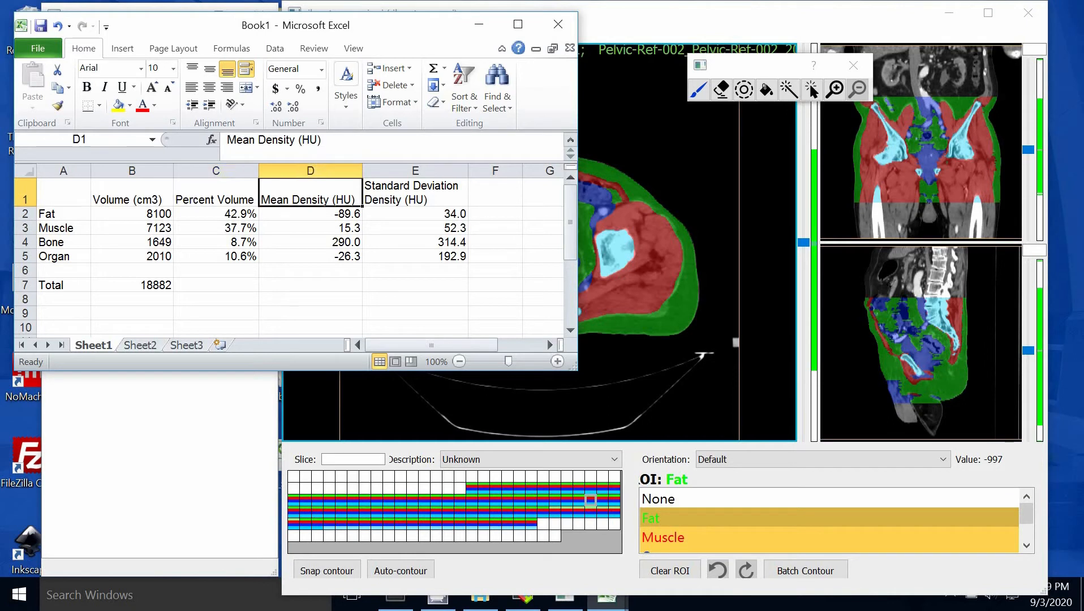
pyautogui.click(415, 193)
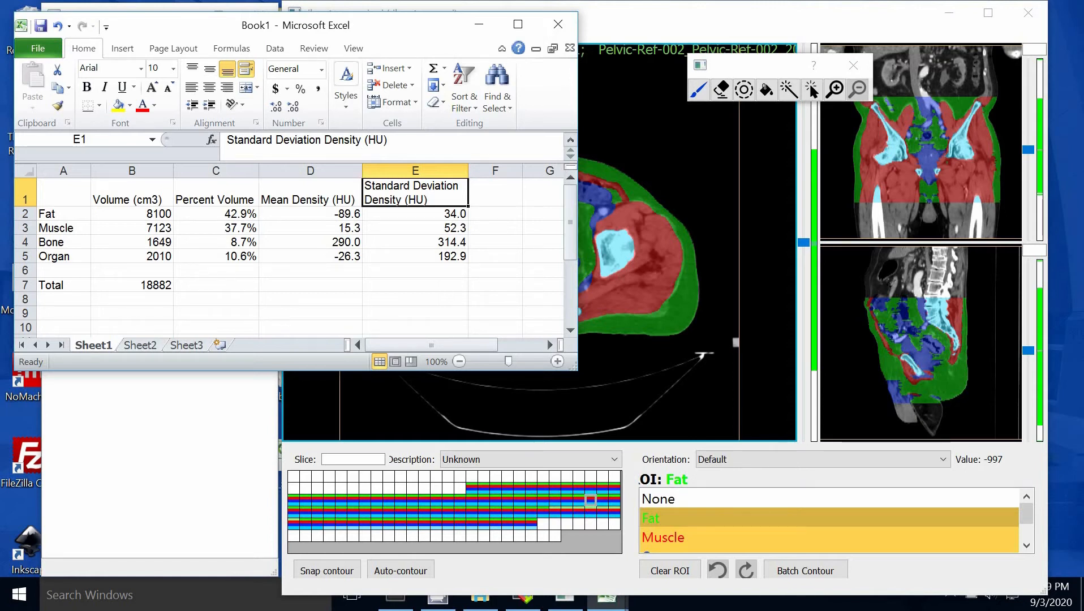
# Examine the percent volumes of fat, muscle and bone and the mean densities of fat and muscle
pyautogui.click(216, 214)
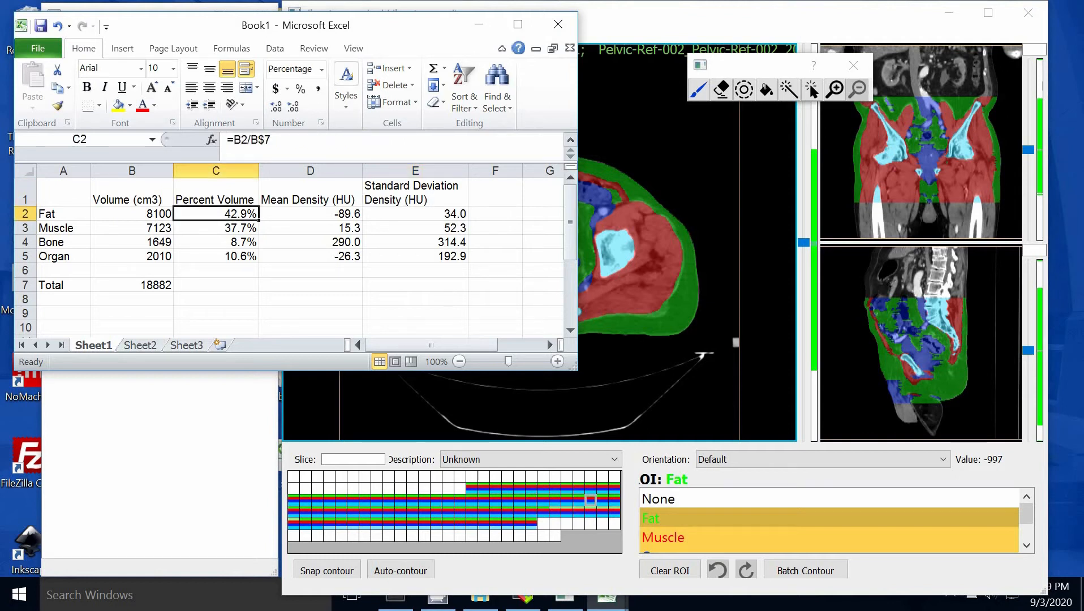
pyautogui.click(216, 228)
pyautogui.click(215, 242)
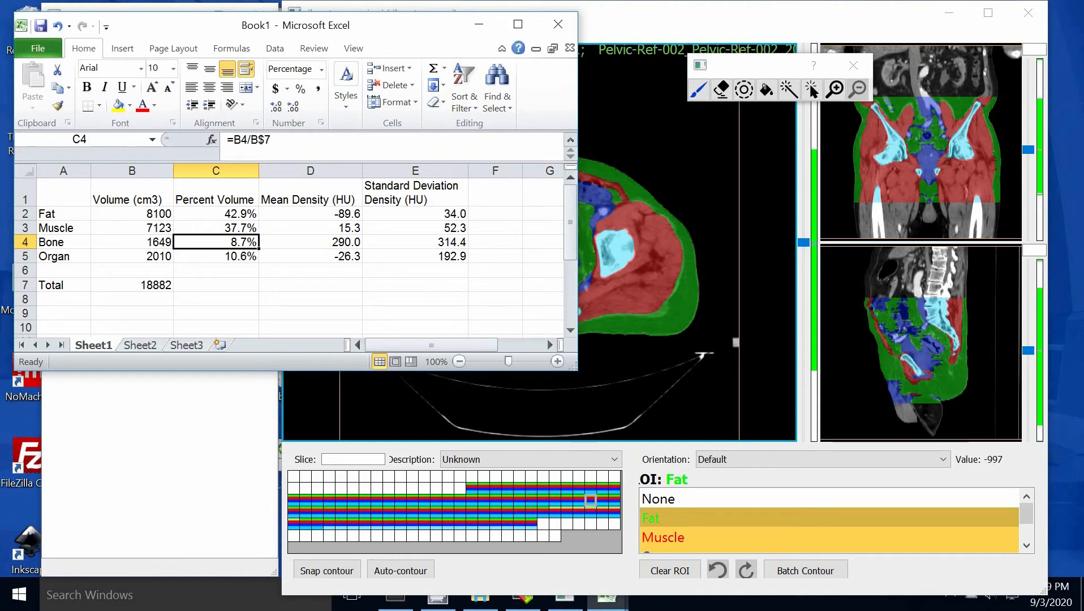
pyautogui.click(311, 214)
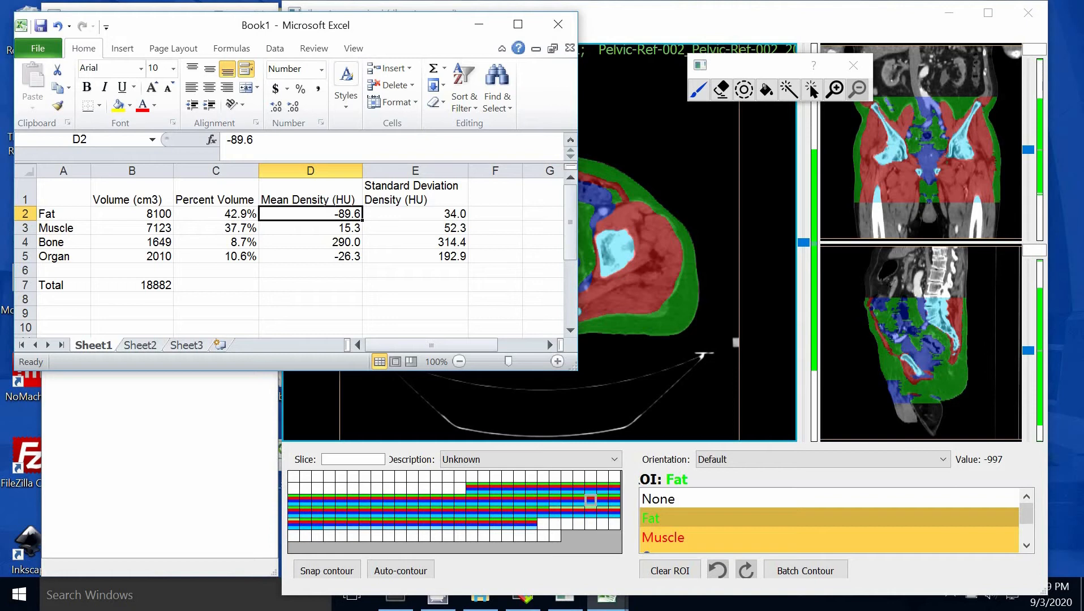
pyautogui.press('Down')
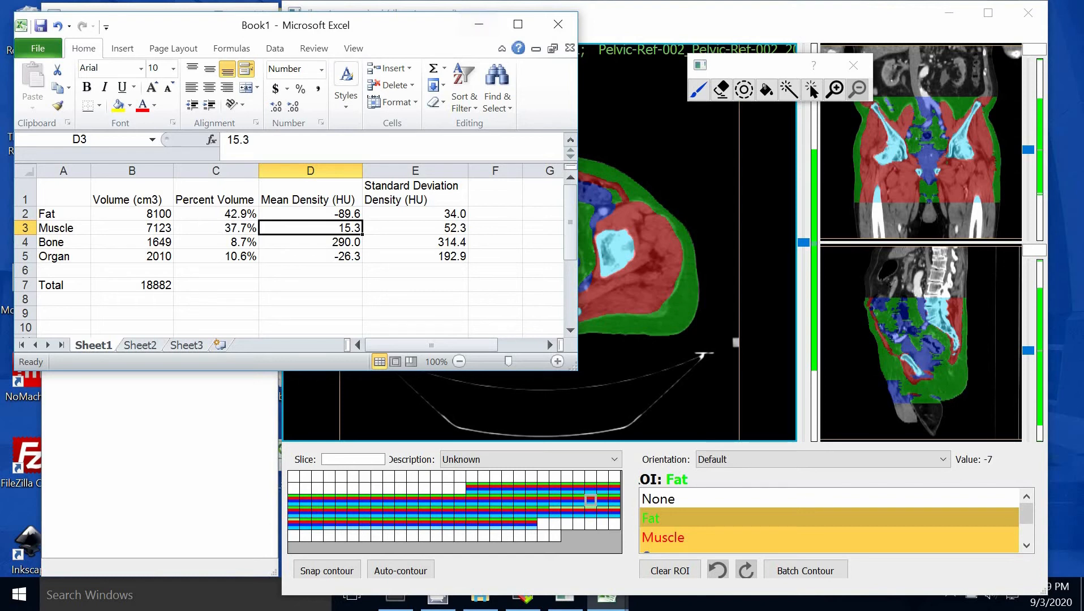
# Move the workbook aside to view the segmented CT, bring it back, and check muscle's standard deviation and bone's percent volume and mean density
pyautogui.moveTo(425, 25); pyautogui.dragTo(310, 419)
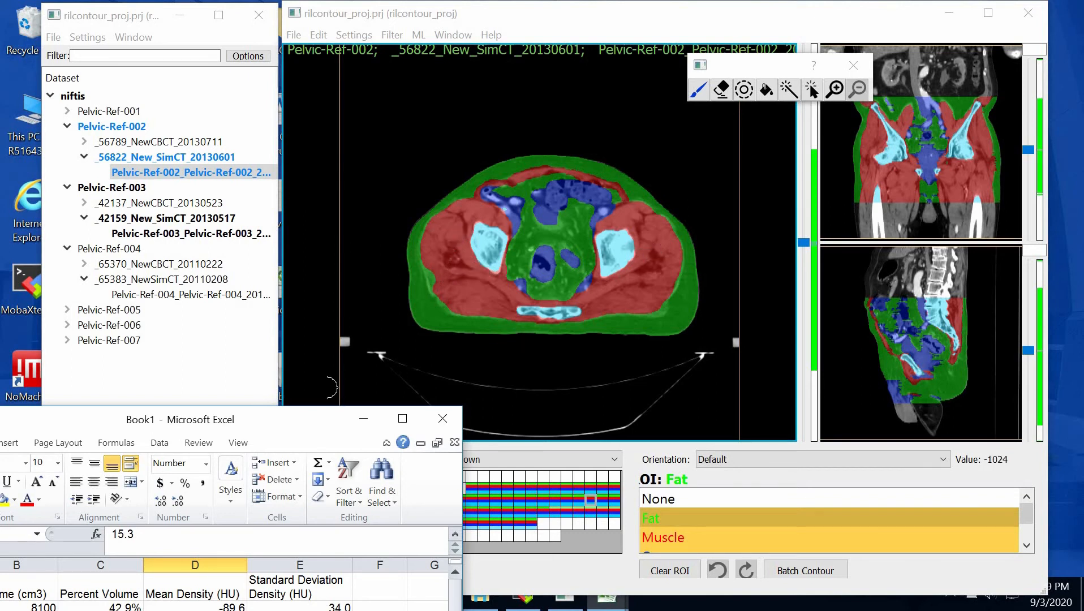
pyautogui.moveTo(283, 419); pyautogui.dragTo(397, 40)
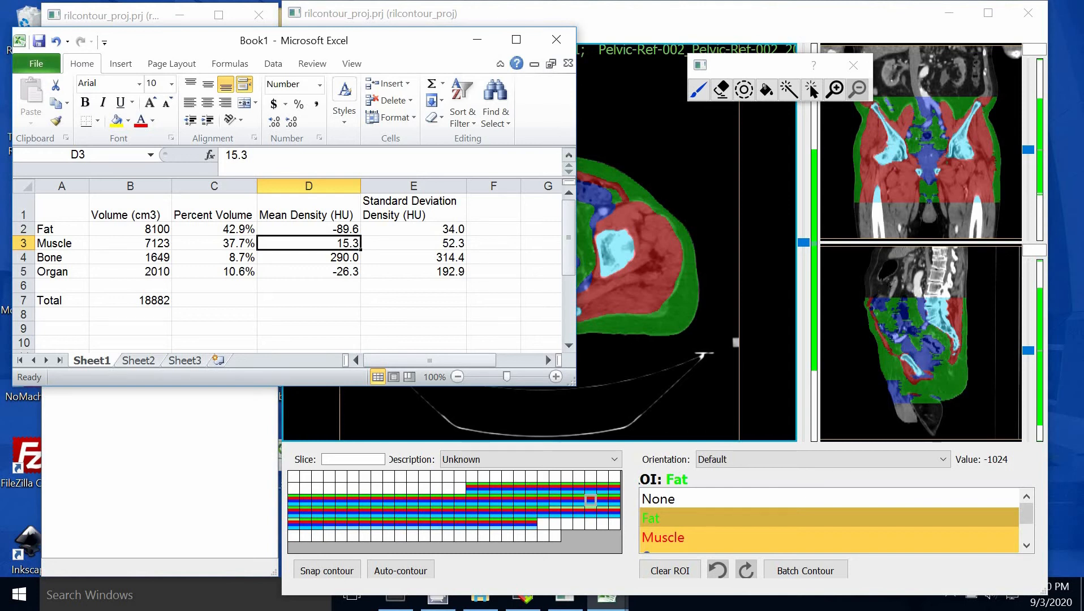
pyautogui.click(414, 243)
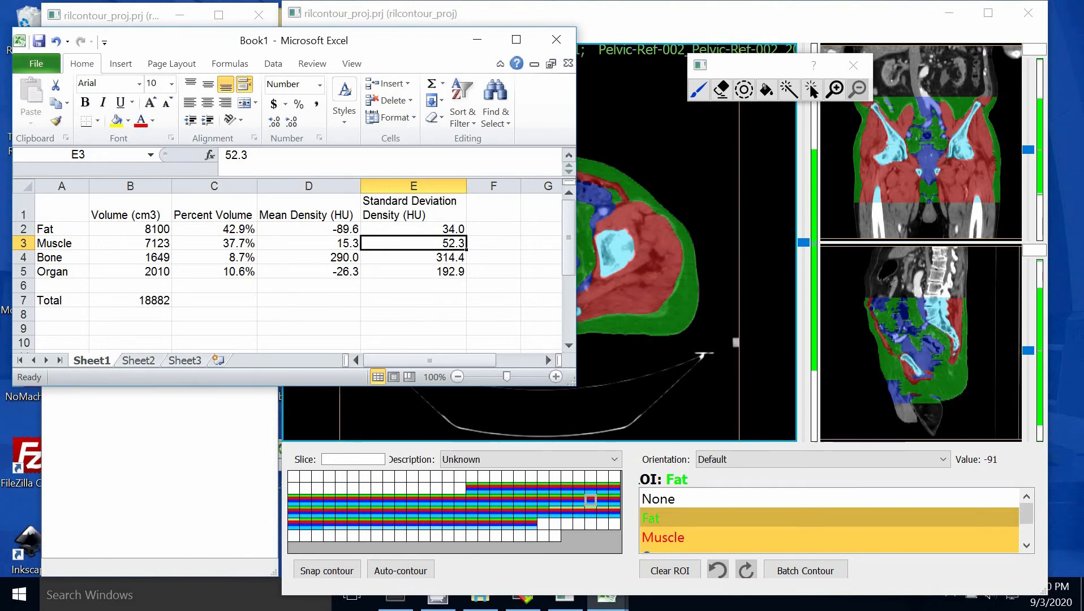
pyautogui.click(214, 257)
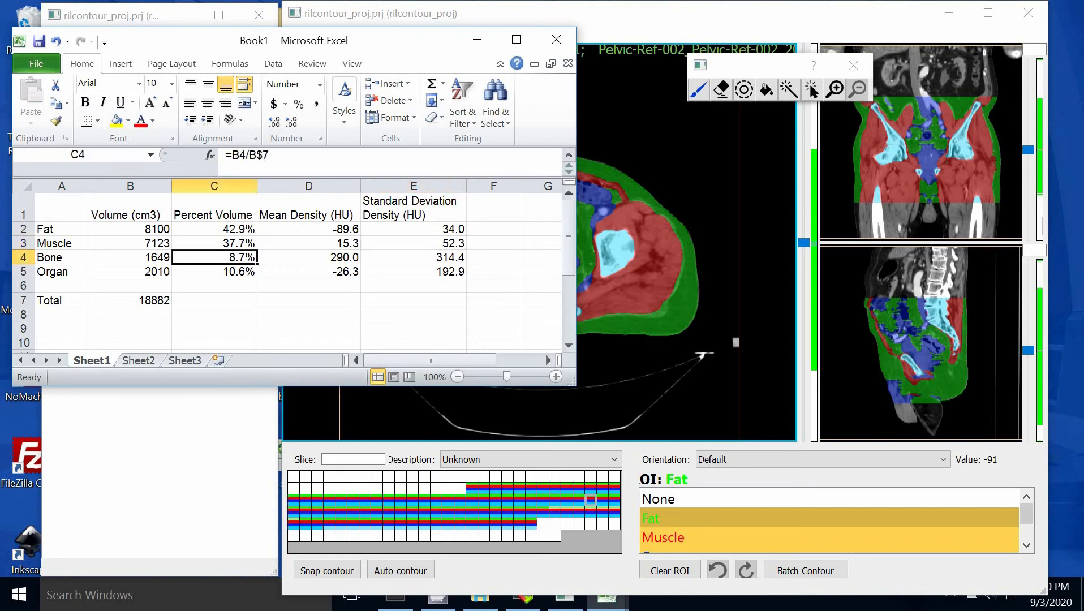
pyautogui.click(309, 258)
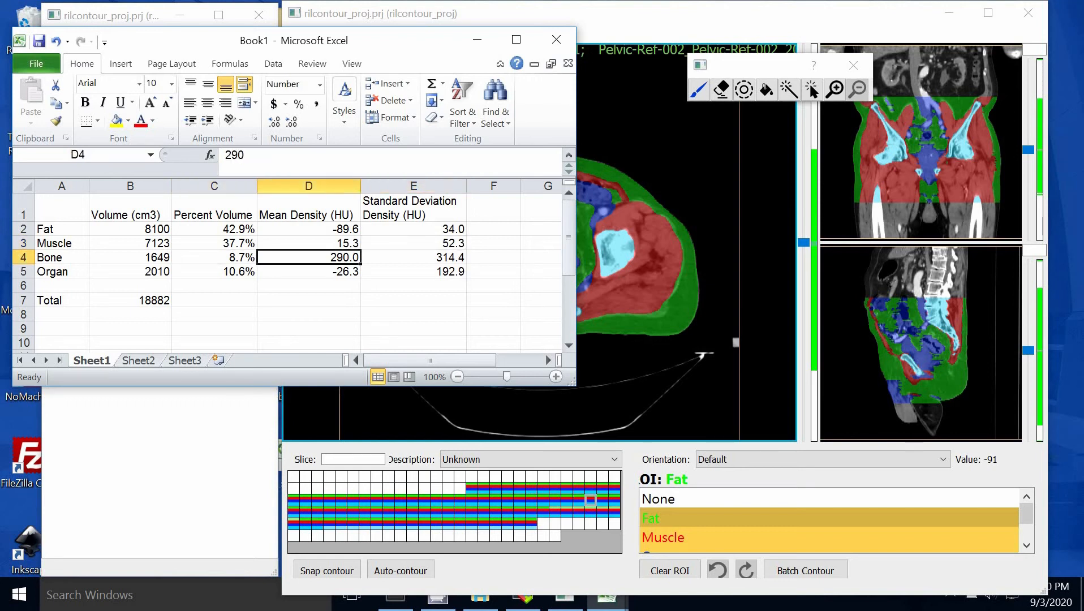